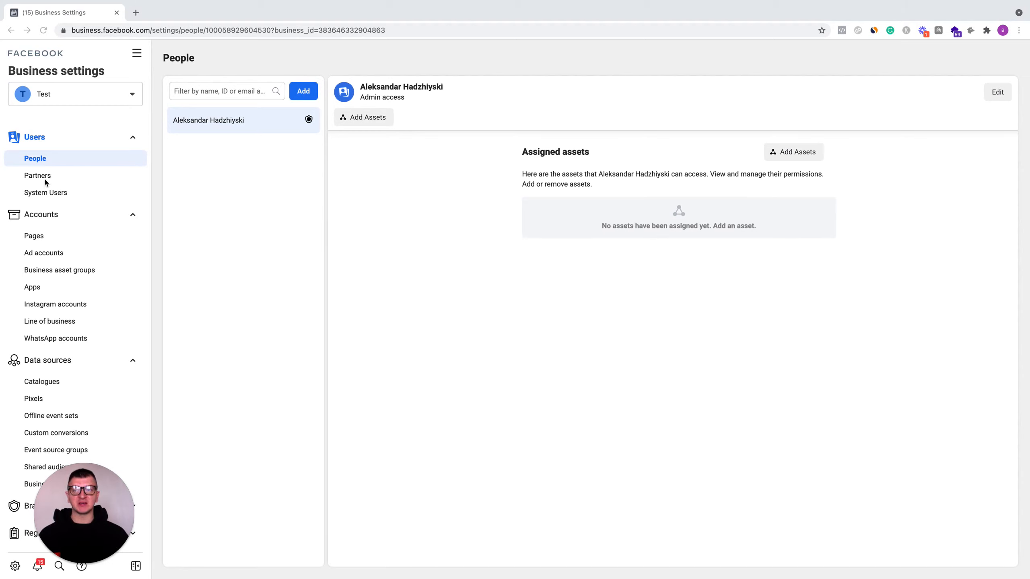
mouse_move(91, 527)
left_click_drag(90, 527, 246, 527)
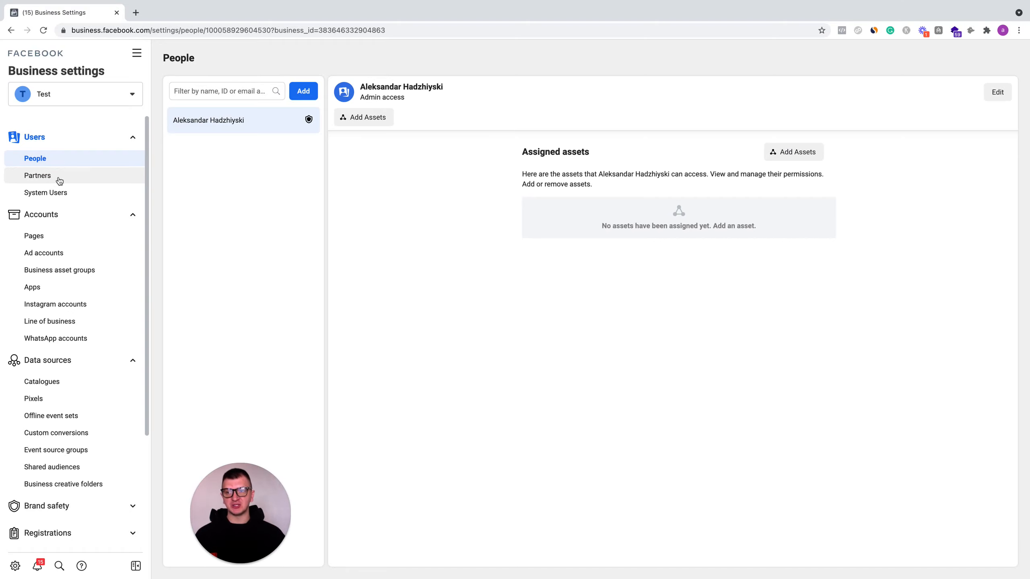
- Open the Partners section under Users in Business settings
left_click(45, 181)
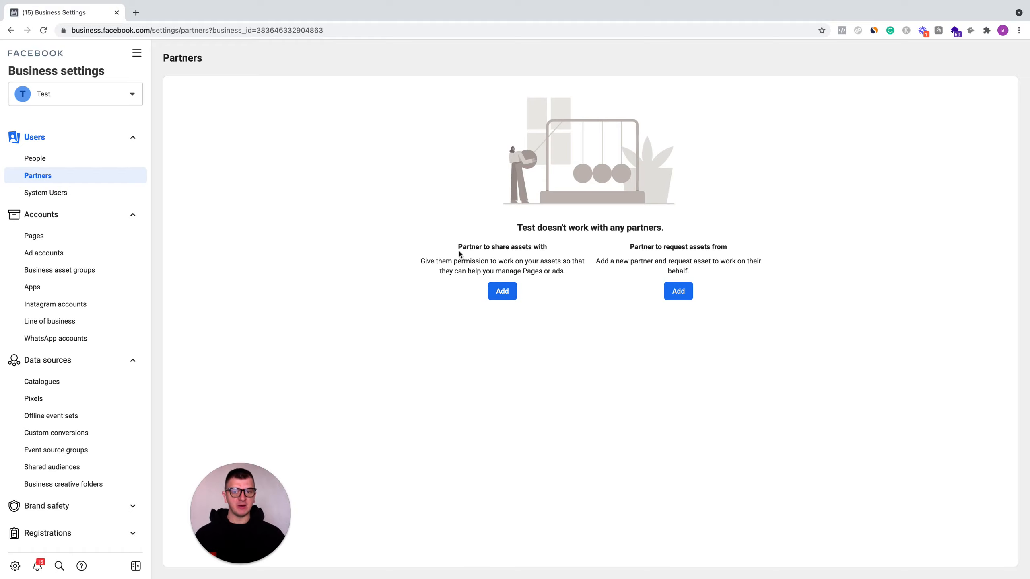
left_click_drag(459, 250, 525, 250)
left_click(517, 250)
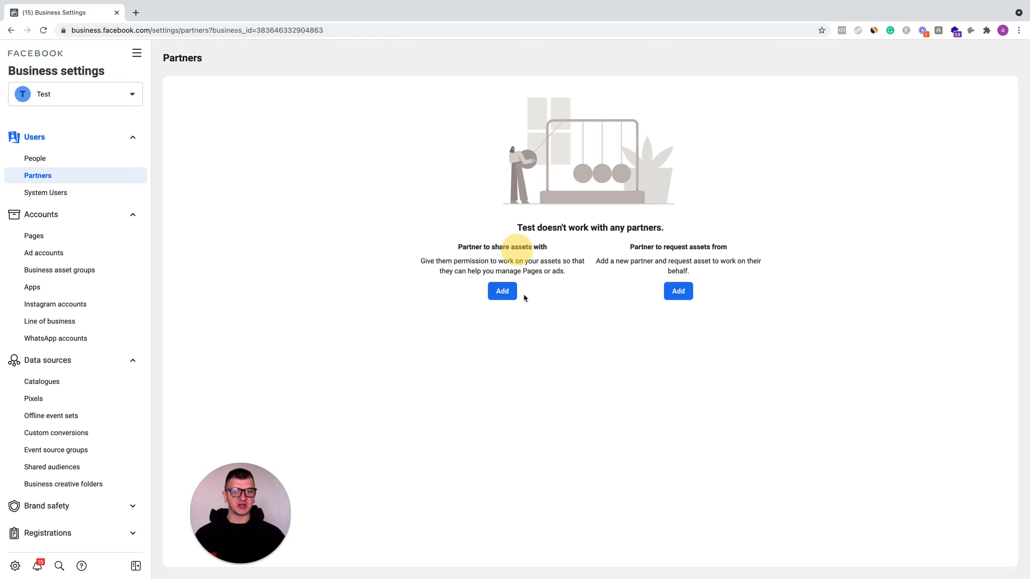
left_click(502, 291)
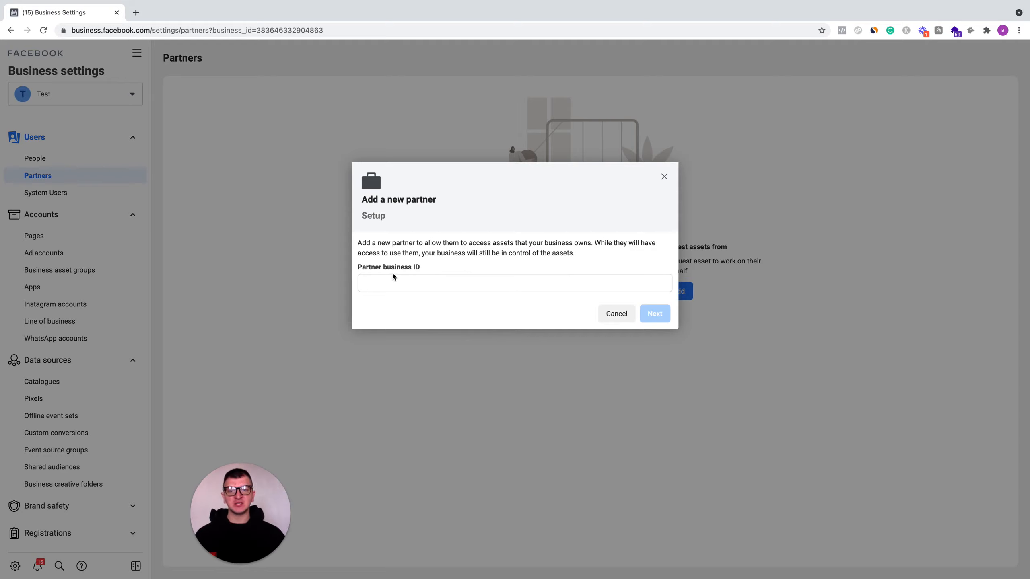
left_click_drag(359, 268, 413, 267)
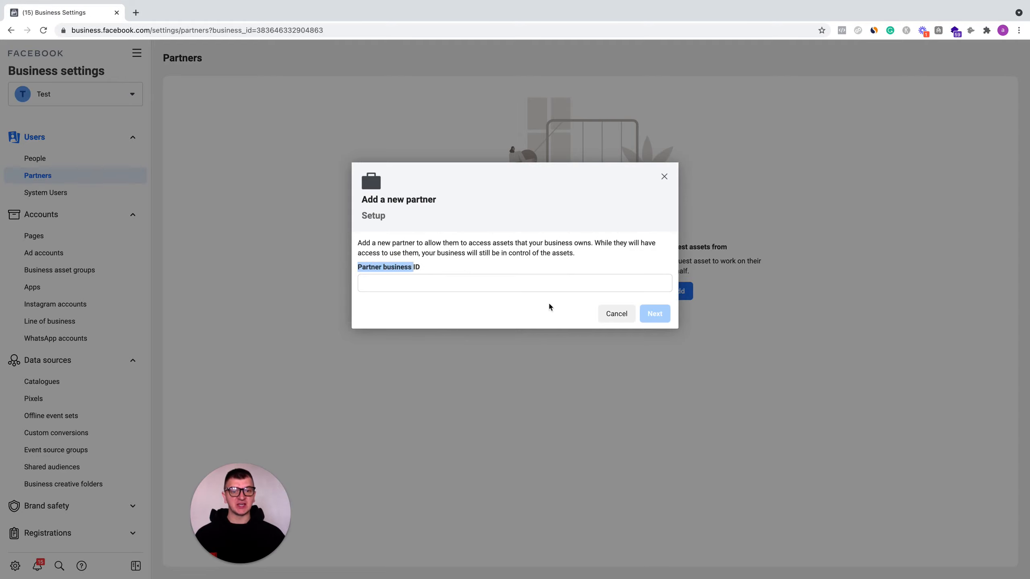
left_click(464, 275)
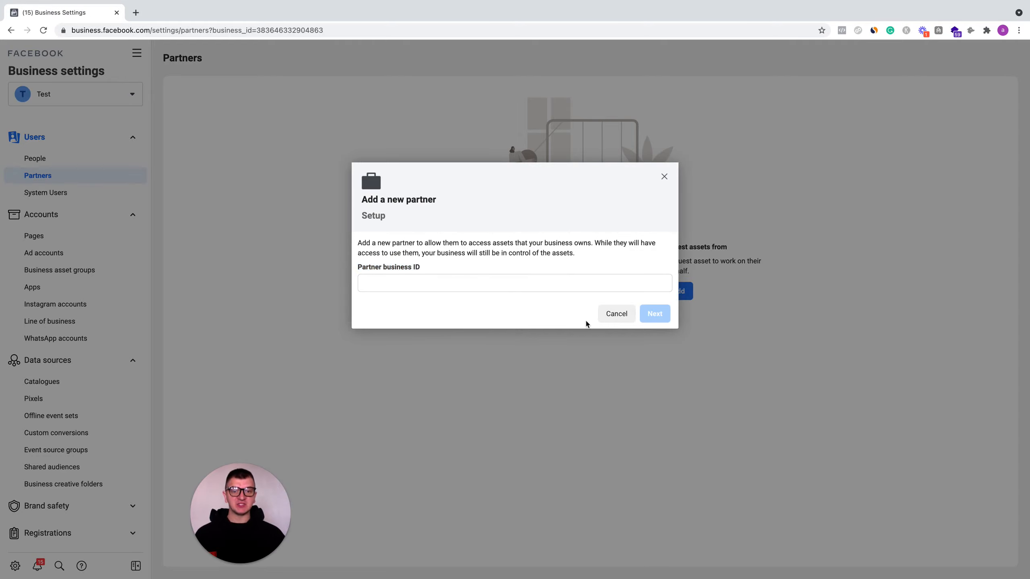
left_click(621, 315)
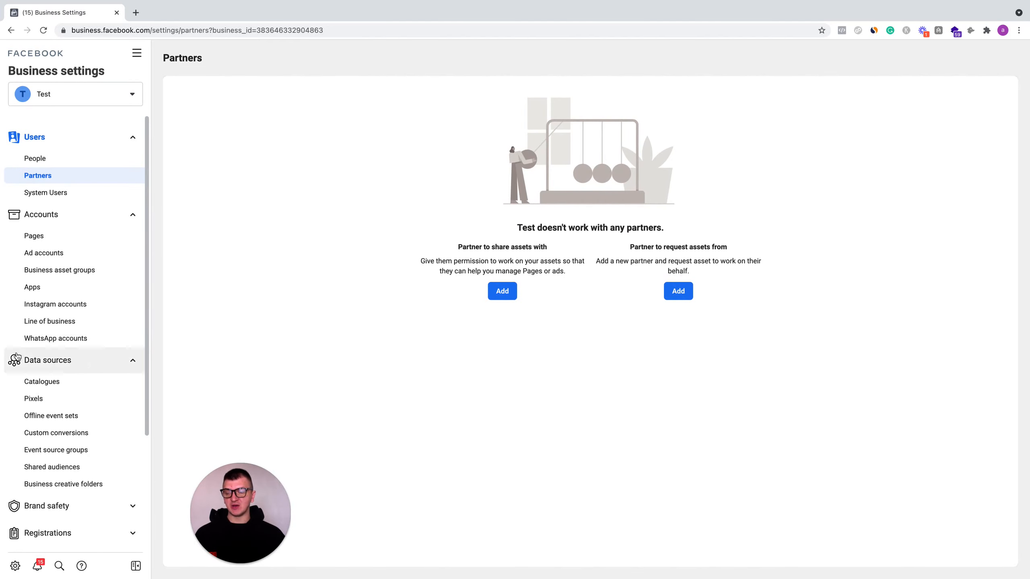
- Open the Business info page and copy the Business Manager ID
scroll(34, 345, "down", 4)
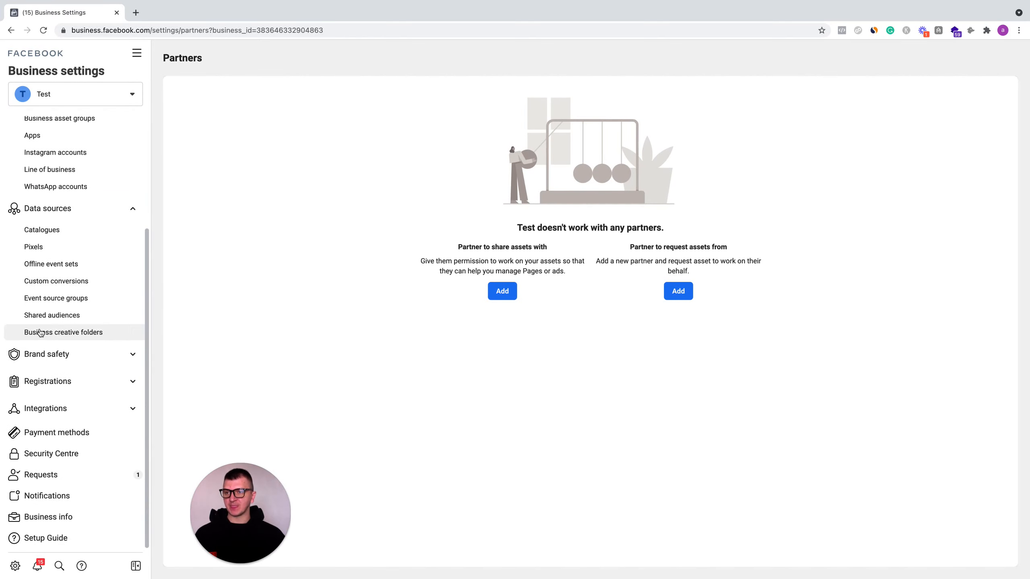
left_click(49, 524)
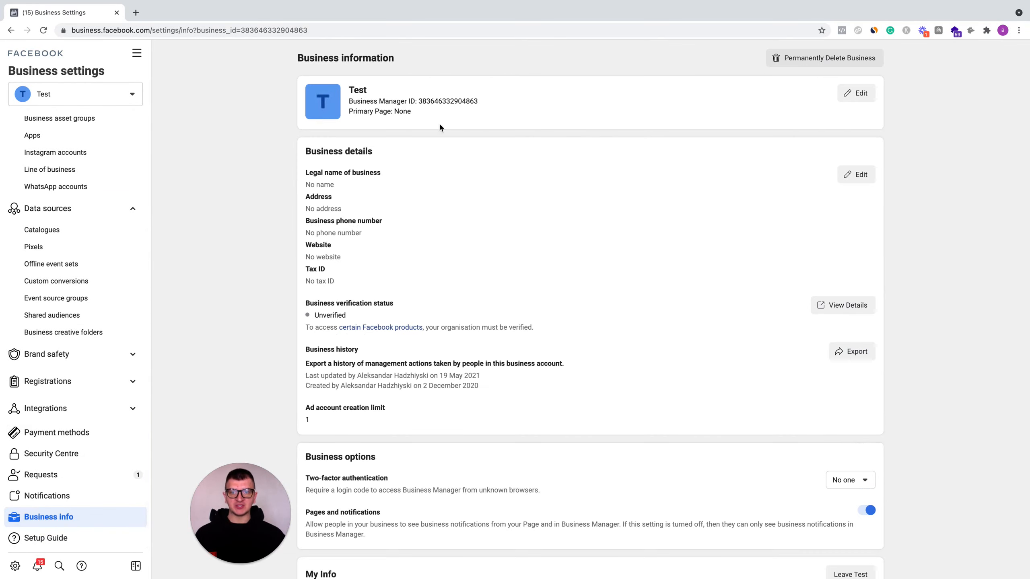
left_click_drag(478, 101, 418, 101)
key("super+c")
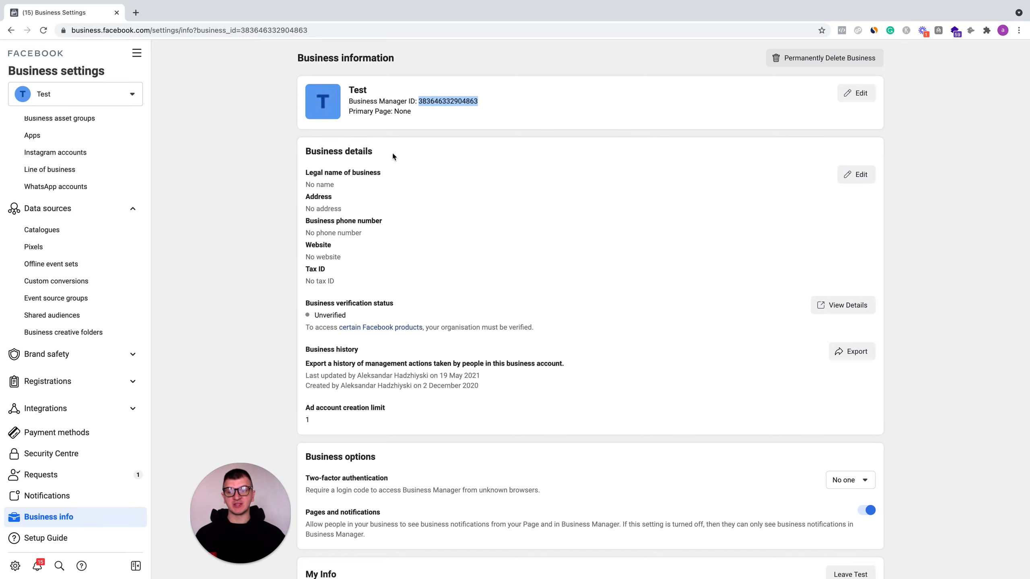
- Try adding a partner to share assets with by pasting the copied business ID, then close the dialog
scroll(83, 197, "up", 4)
left_click(61, 176)
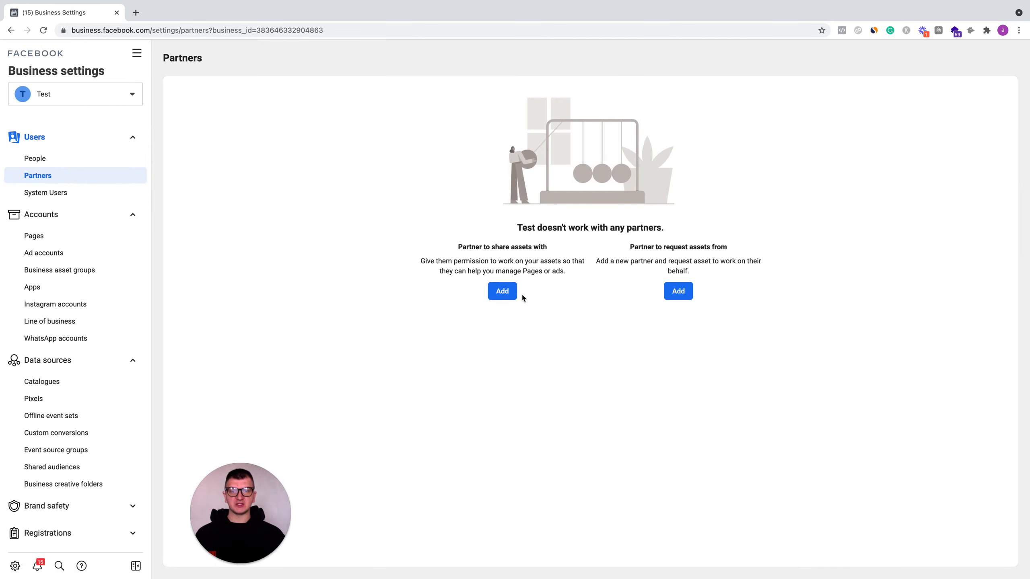
left_click(502, 291)
left_click(420, 282)
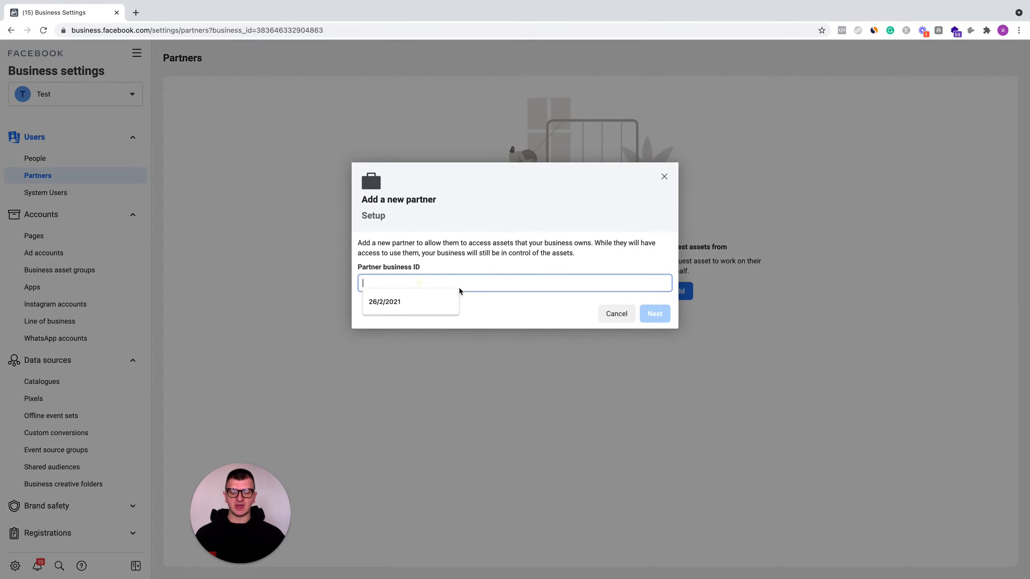
key("super+v")
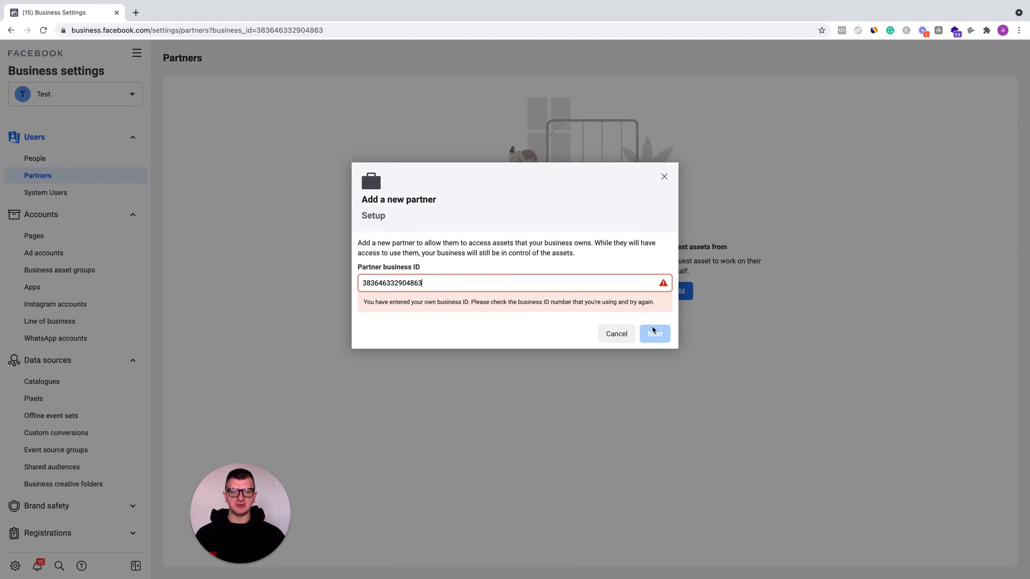
left_click(664, 177)
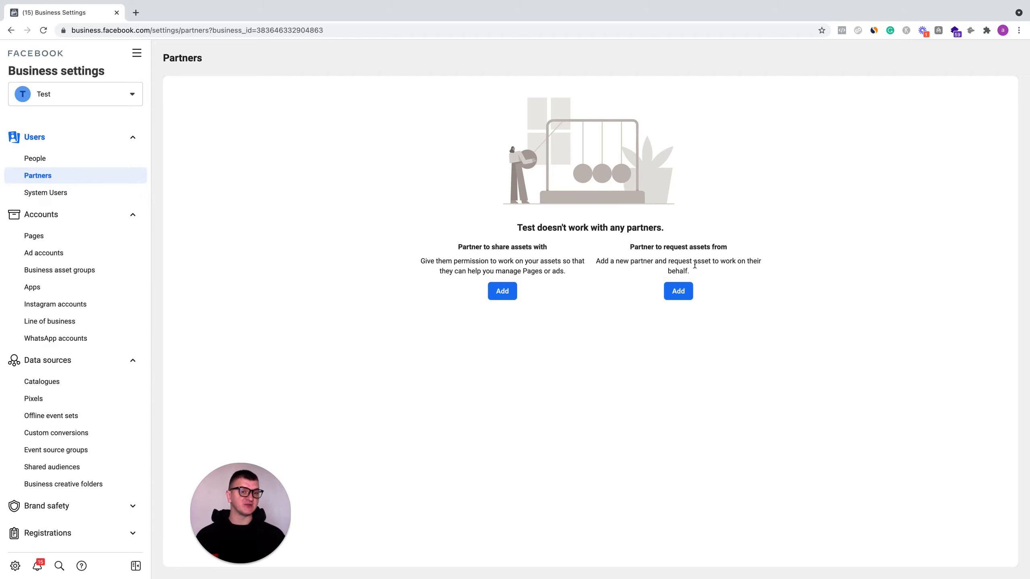
left_click(681, 298)
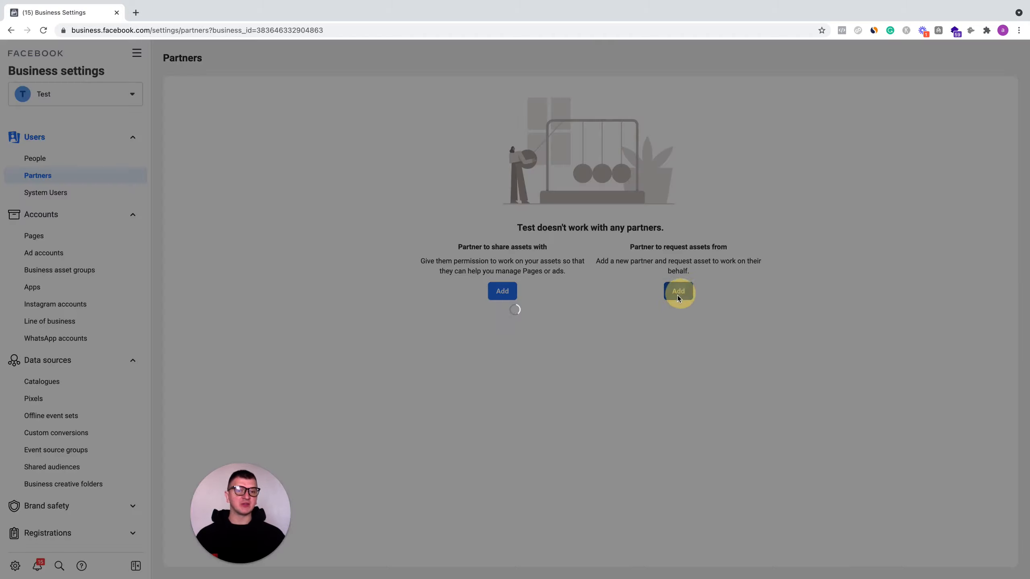
left_click(625, 421)
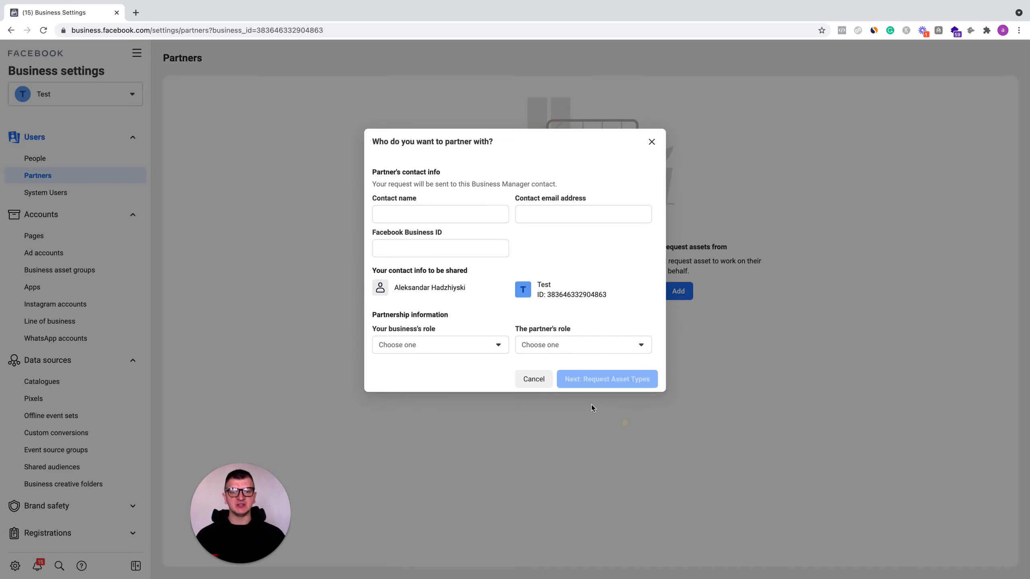
left_click(477, 215)
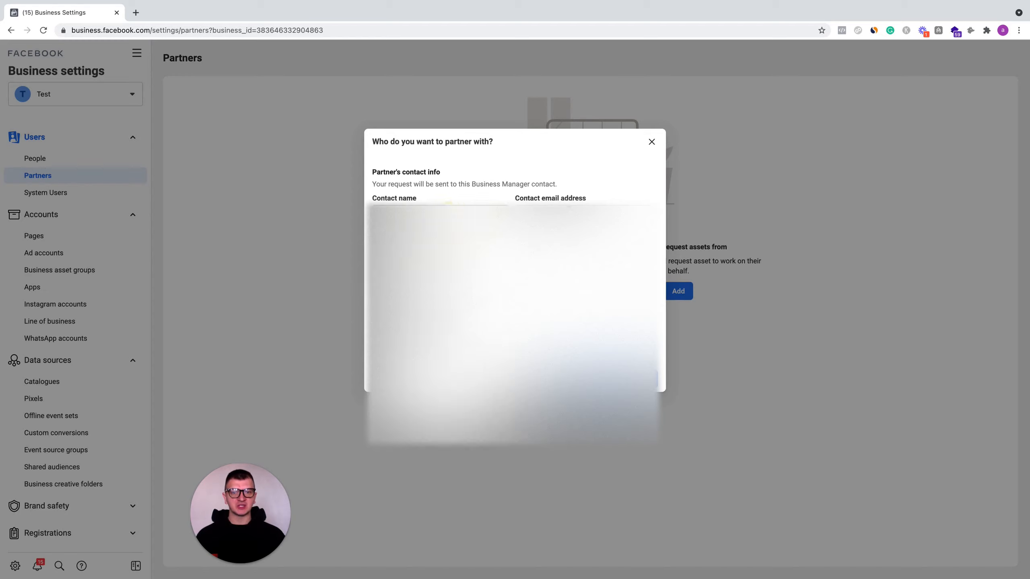
left_click(582, 215)
left_click(367, 328)
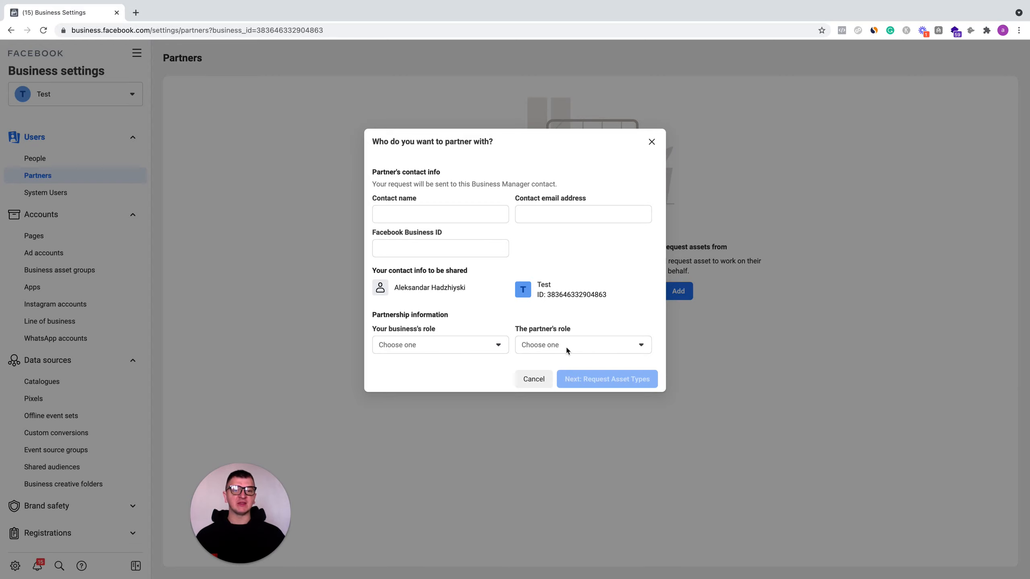
left_click(544, 380)
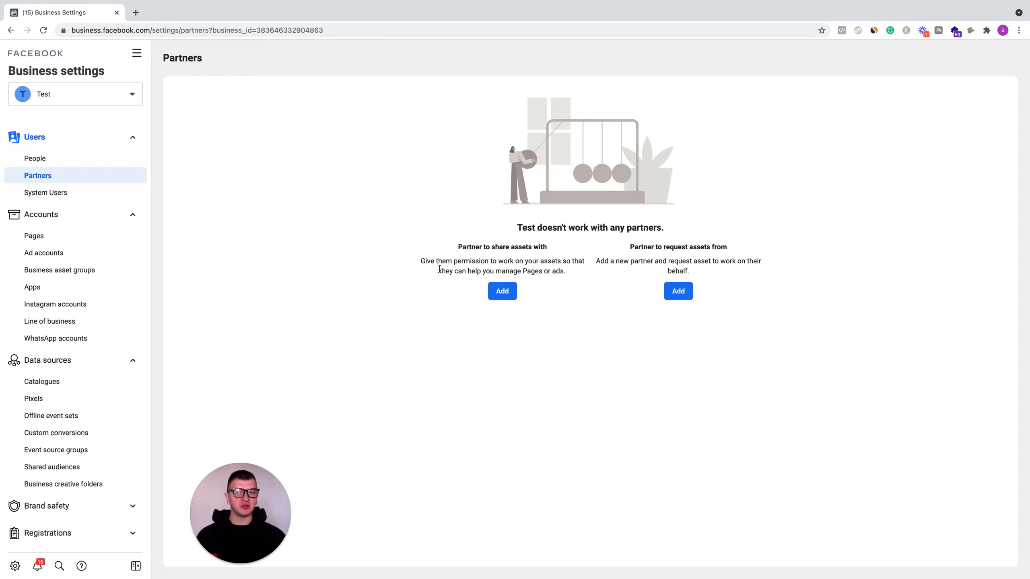
- Open Ad accounts and try giving the person Manage ad account full control on Test, then close the dialog
left_click(93, 256)
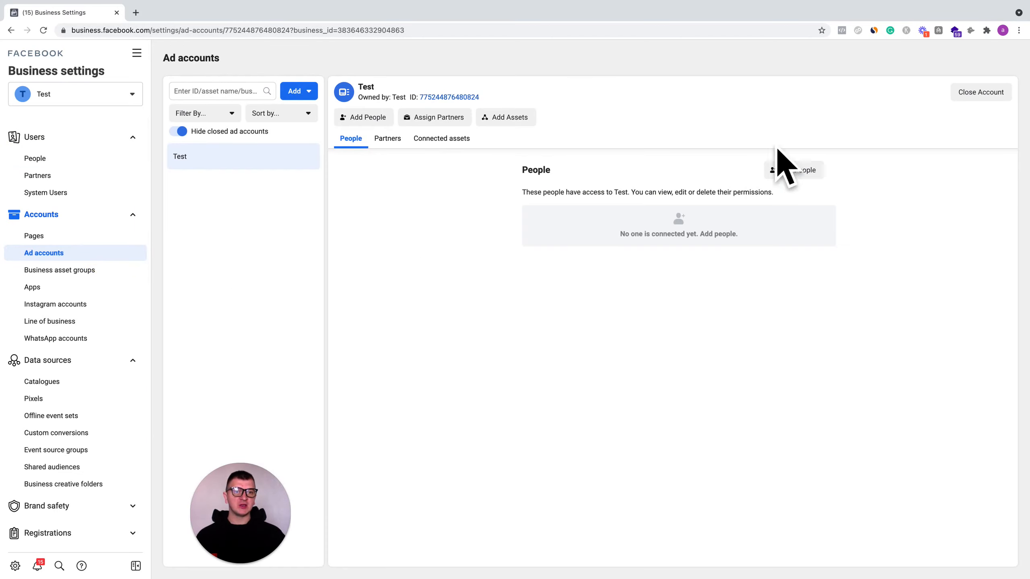
left_click(787, 172)
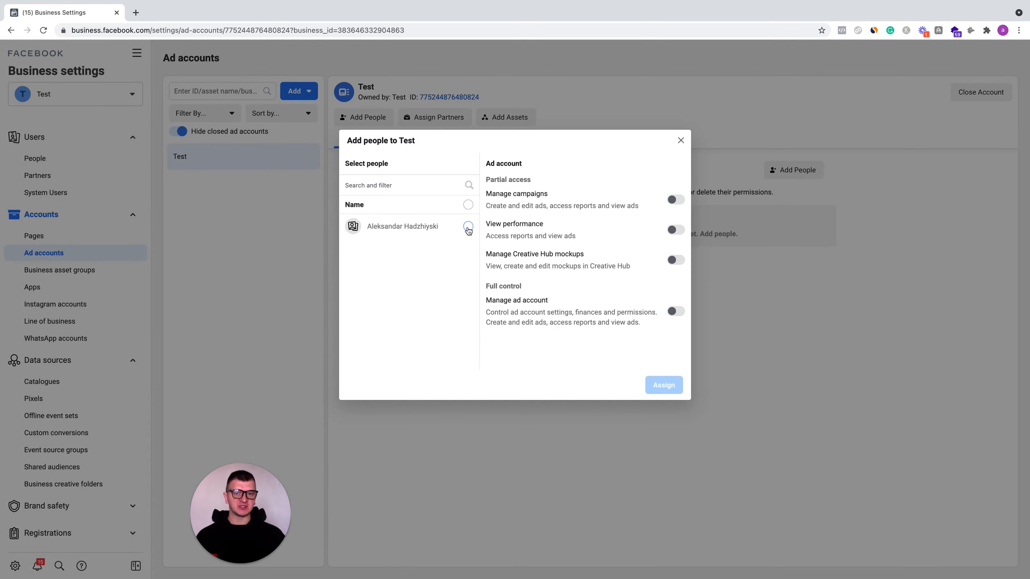
left_click(468, 227)
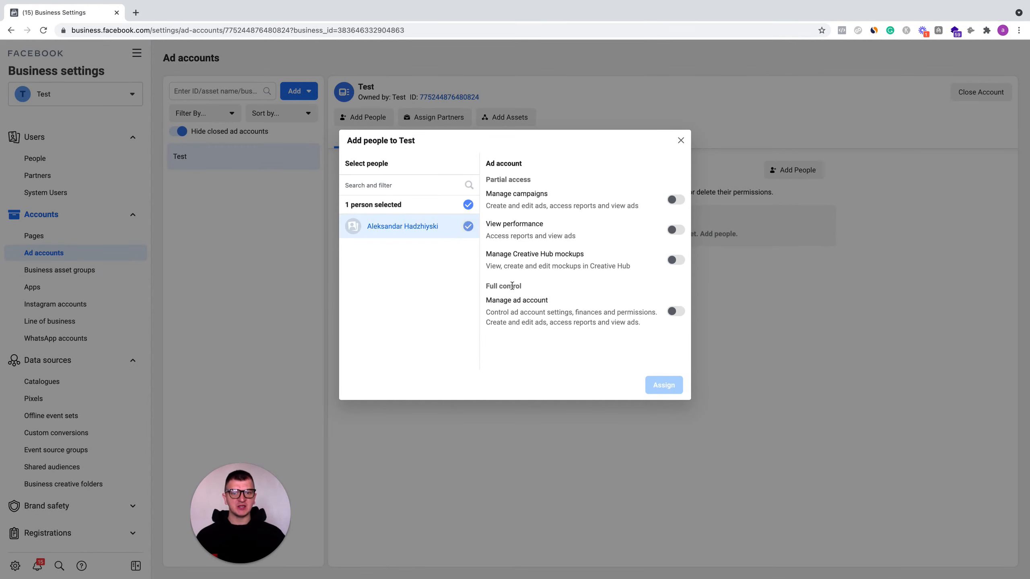
left_click(676, 312)
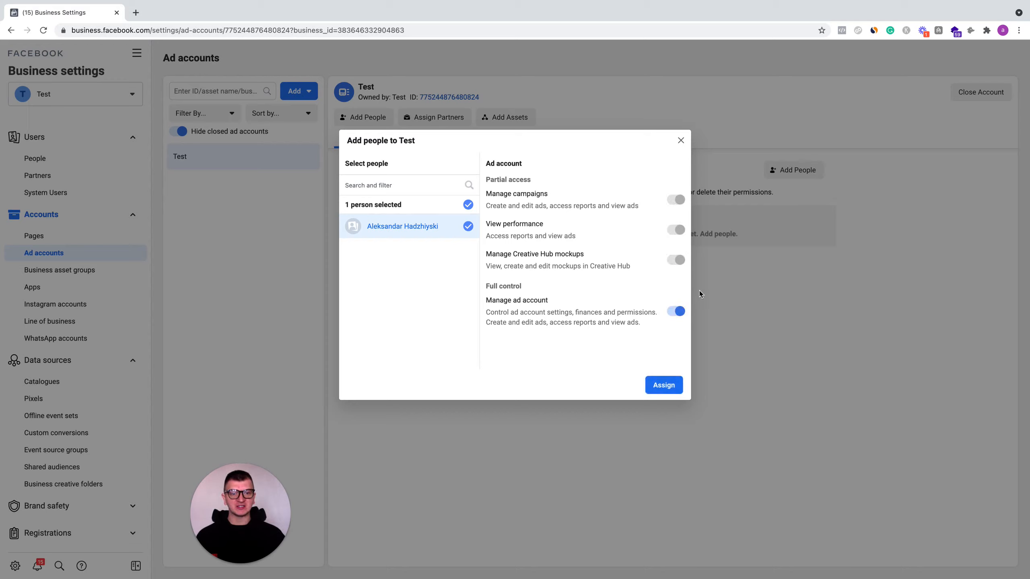
left_click_drag(485, 315, 587, 310)
left_click(571, 318)
left_click(619, 315)
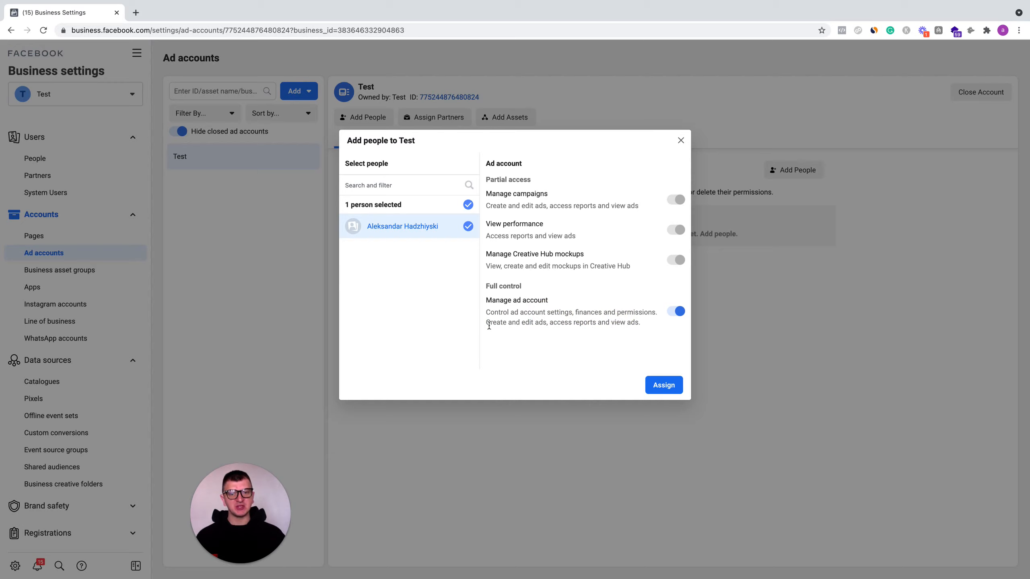
left_click_drag(486, 325, 617, 322)
left_click(543, 325)
left_click(626, 330)
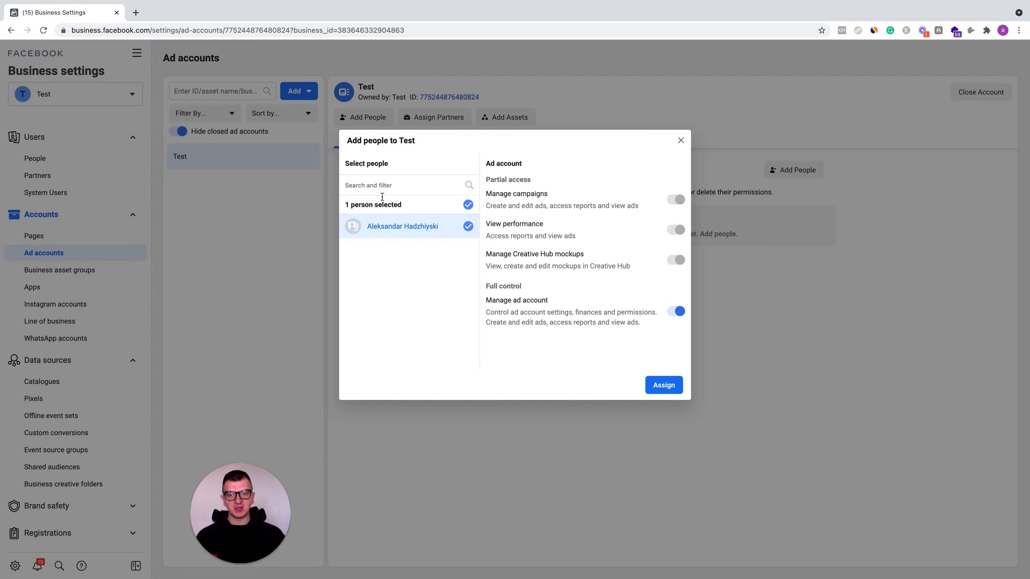
left_click(680, 141)
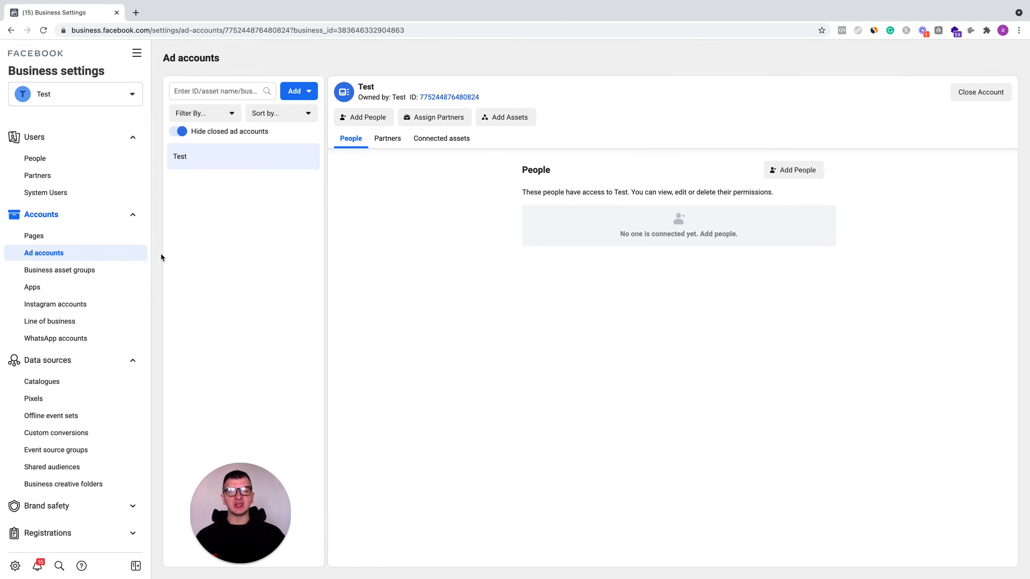
- Browse the Catalogues and Pixels data sources, then return to Ad accounts
left_click(74, 389)
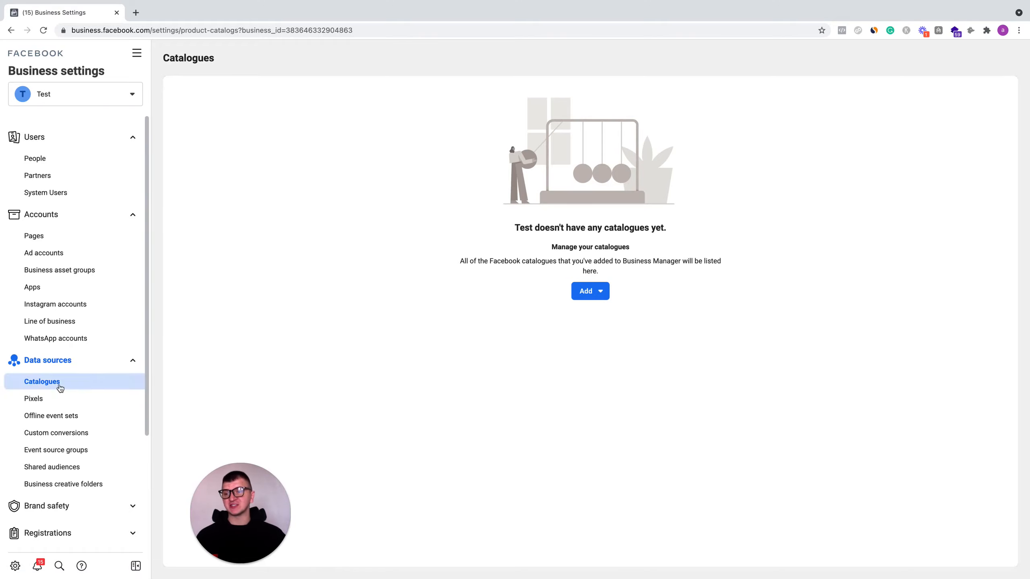
left_click(49, 399)
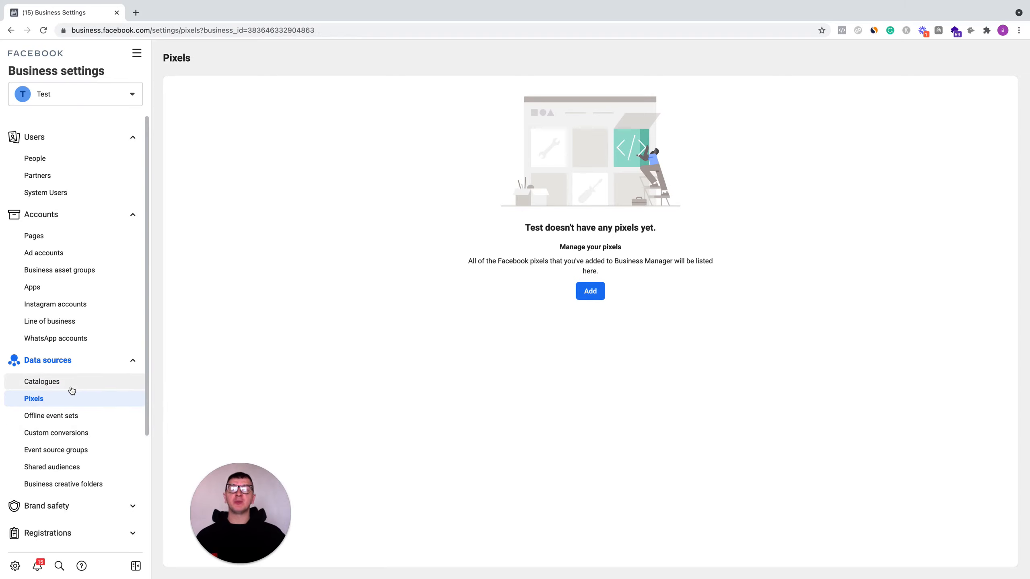
left_click(89, 260)
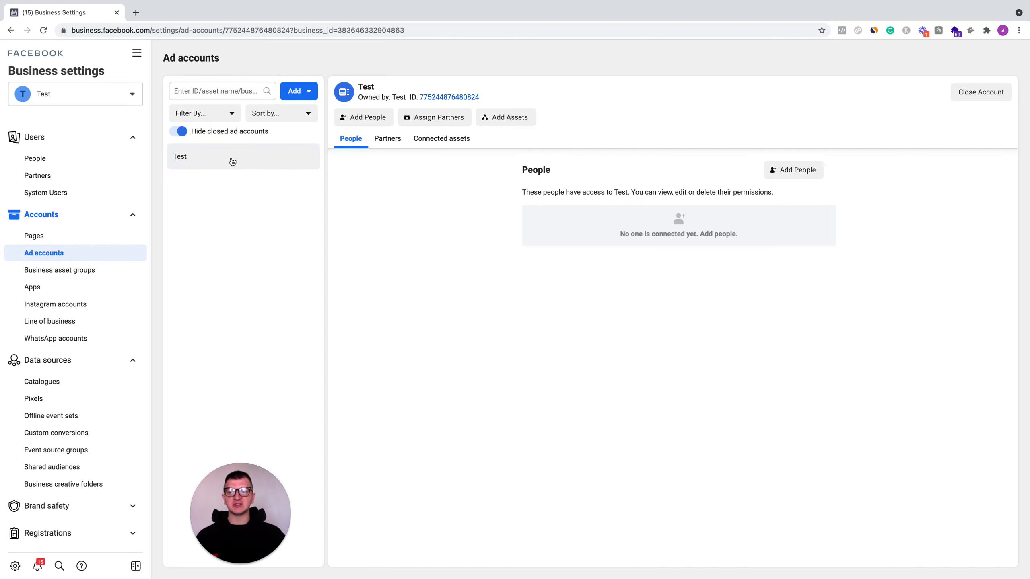
left_click(367, 117)
left_click(468, 226)
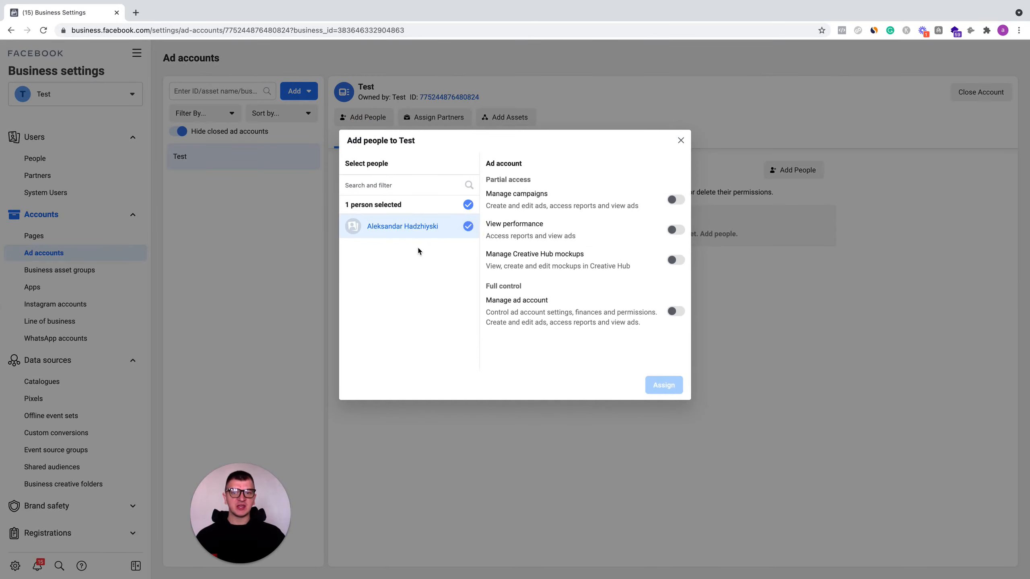
left_click(680, 140)
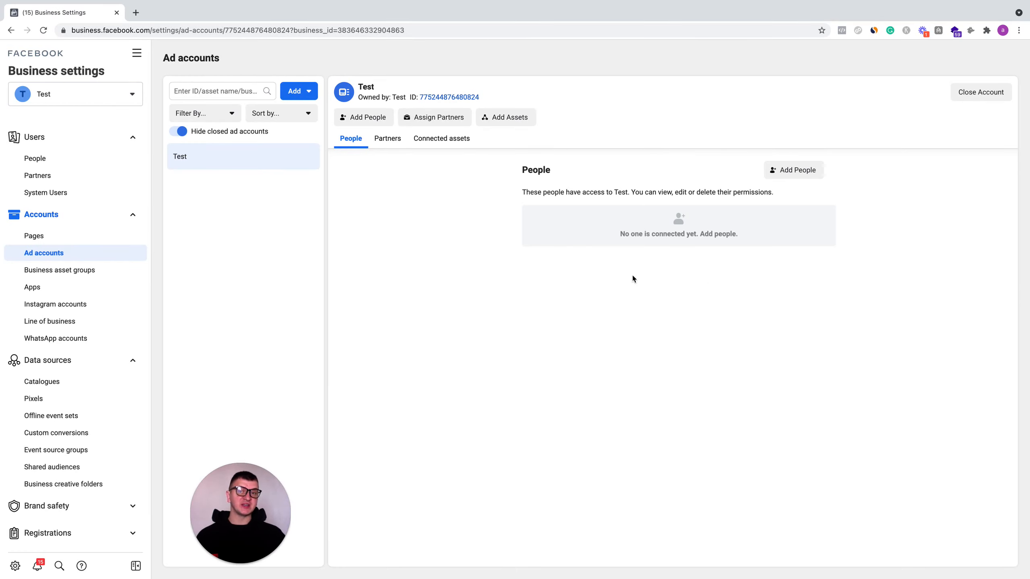
- Try assigning a partner to the Test ad account by business ID with Manage ad account full control, then back out
left_click(426, 128)
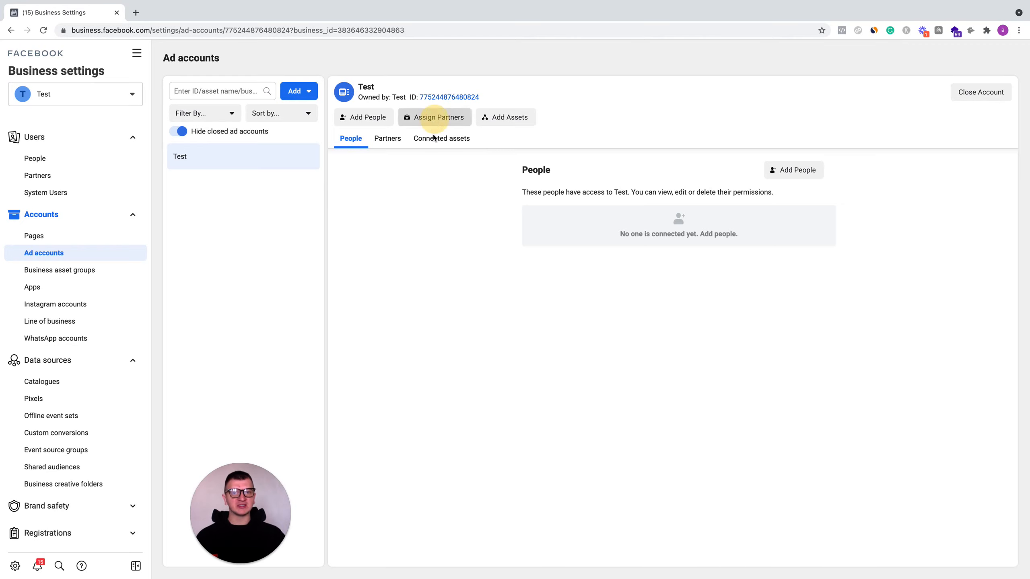
left_click(473, 236)
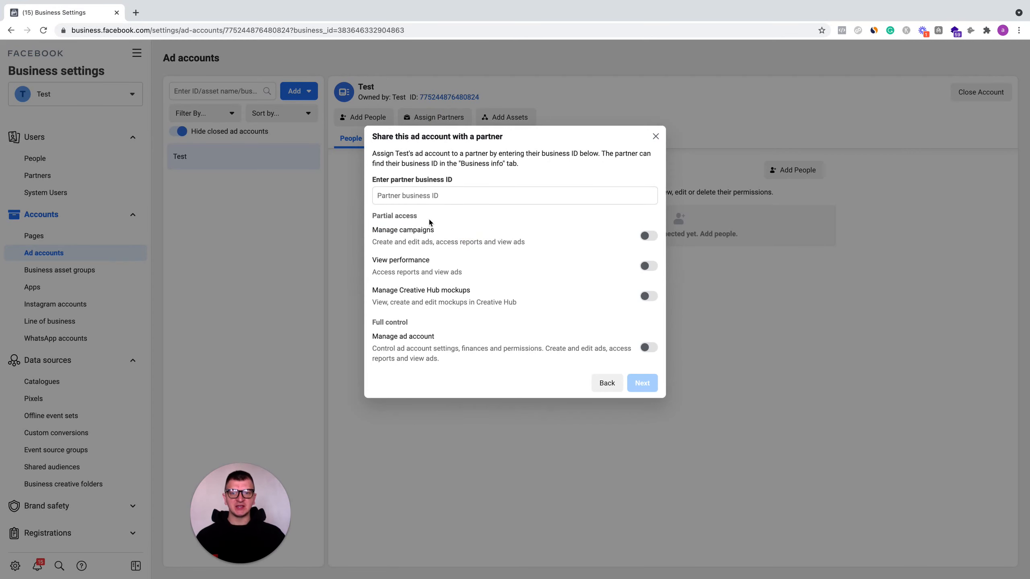
left_click(433, 195)
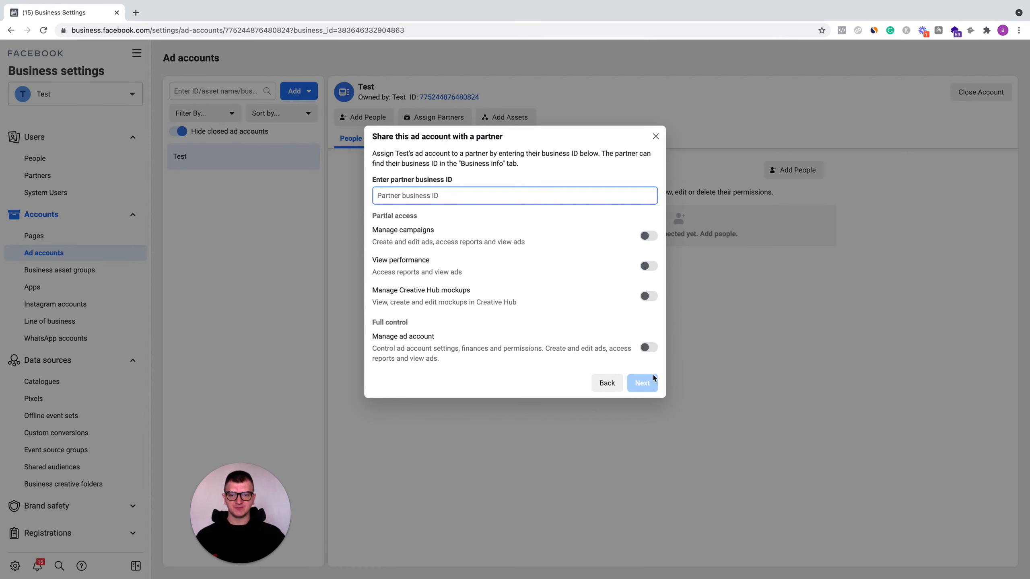
left_click(649, 348)
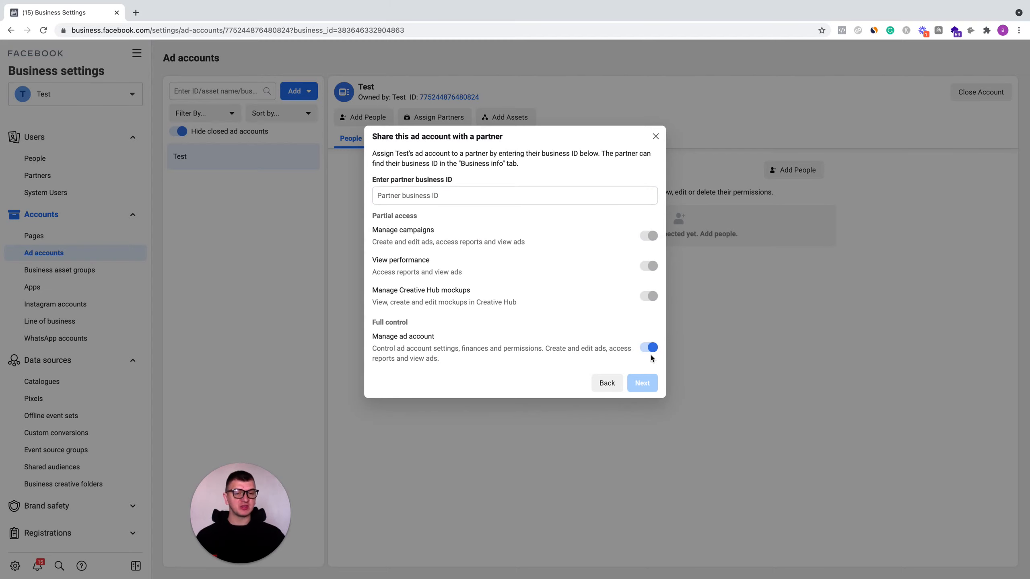
left_click(618, 382)
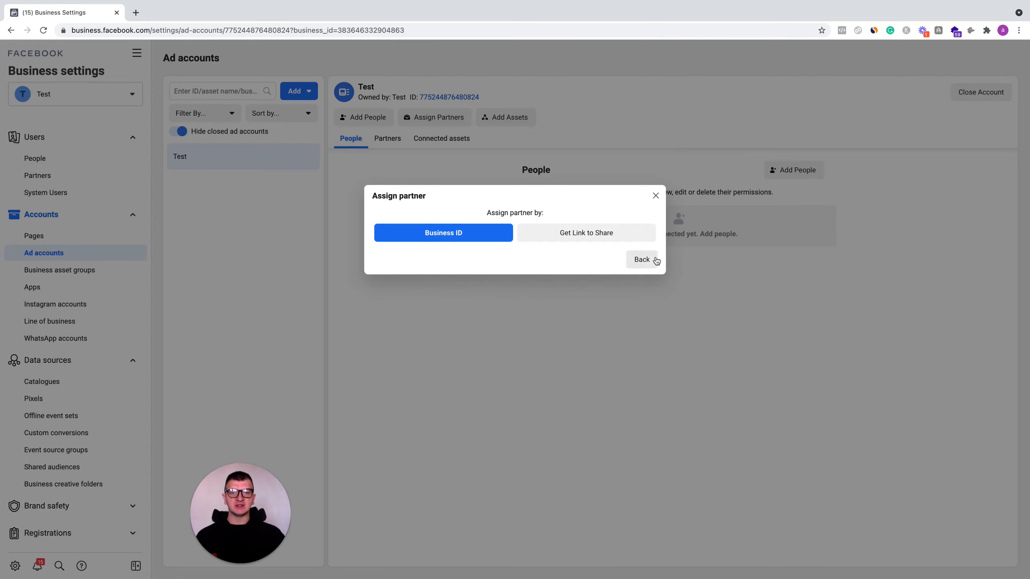
left_click(642, 268)
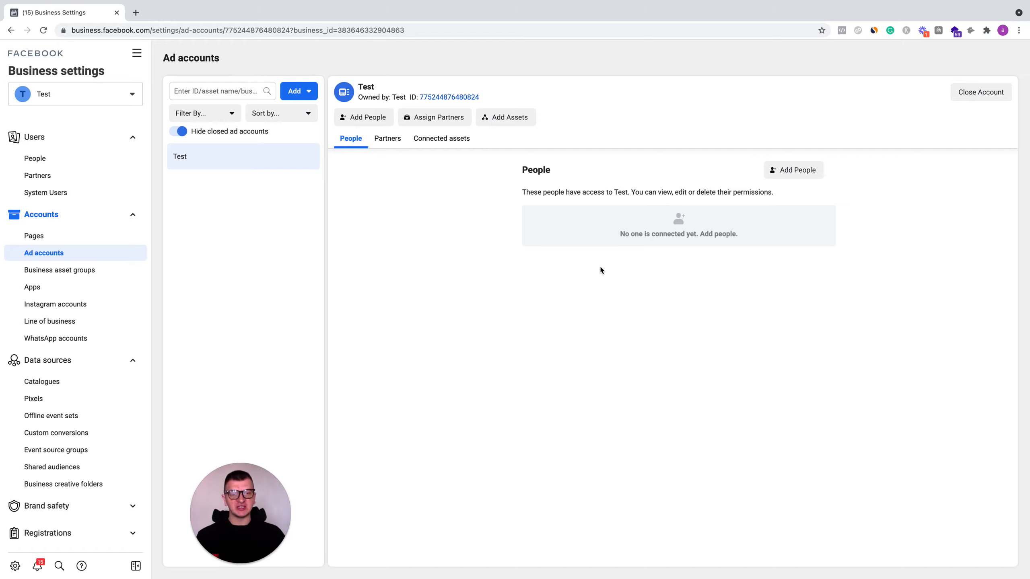
- Get a share link for a partner with Manage ad account full control, copy the link, and close the dialog
left_click(431, 117)
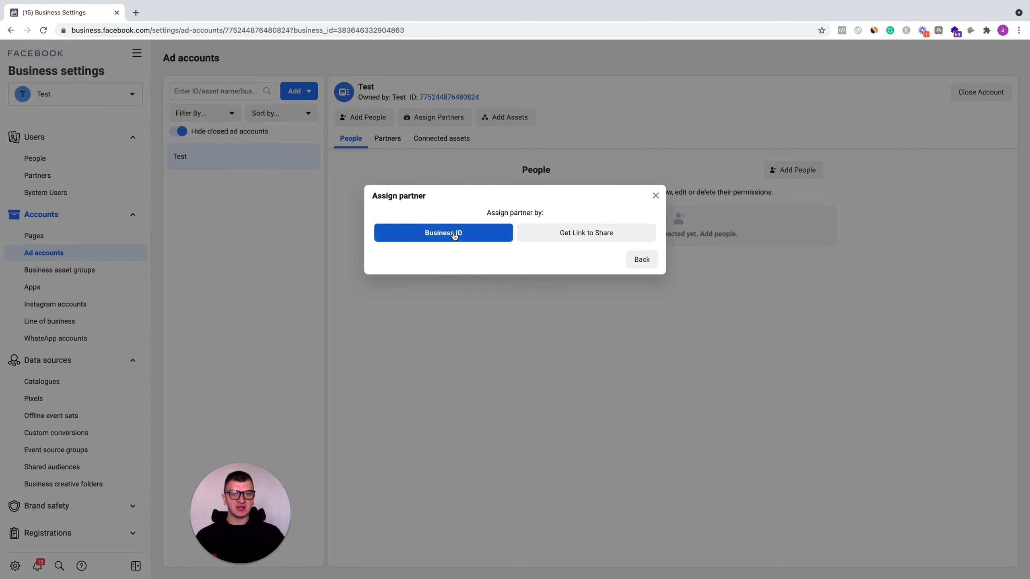
left_click(574, 235)
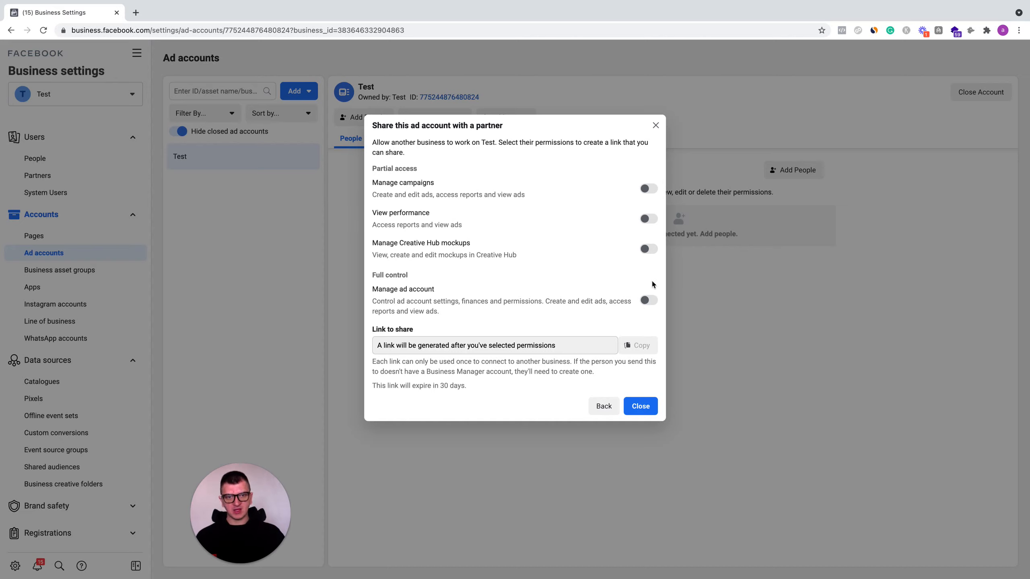
left_click(649, 300)
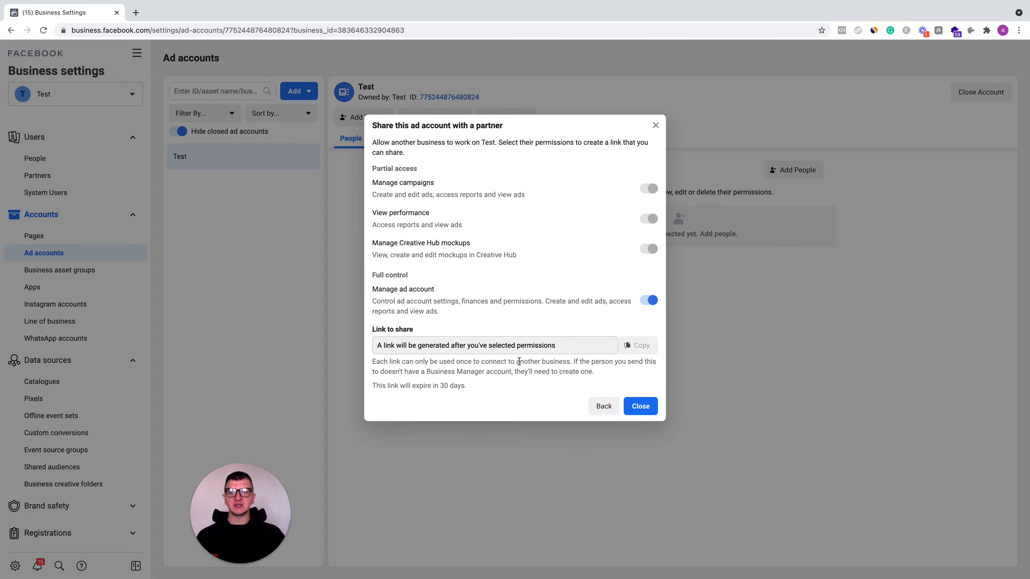
left_click(636, 346)
left_click(595, 346)
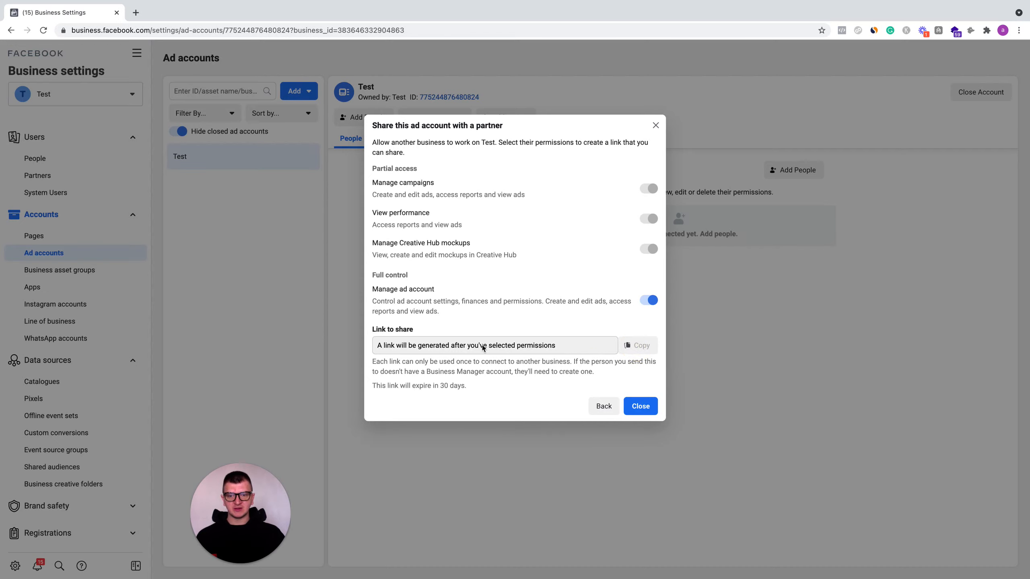
left_click(640, 407)
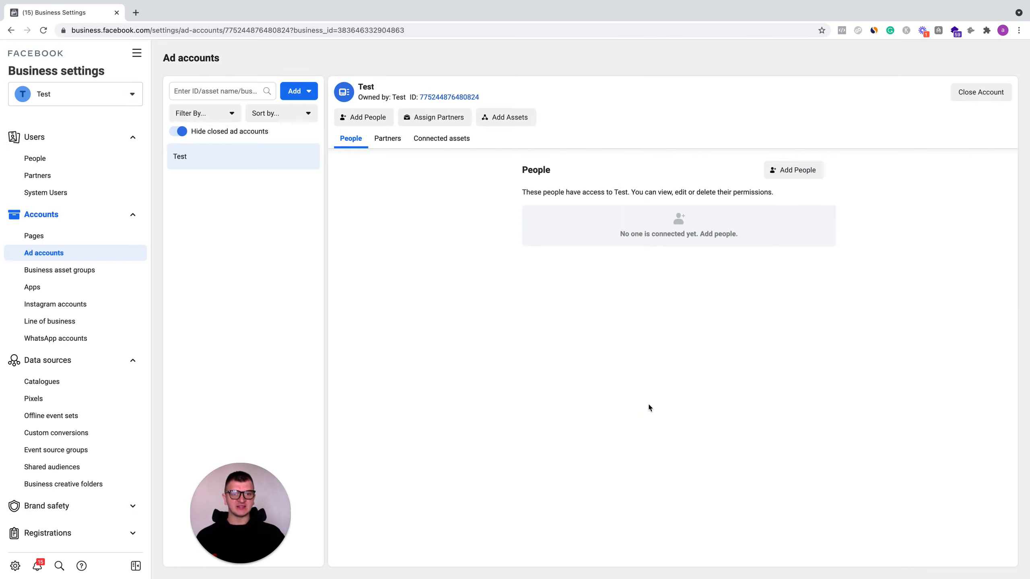